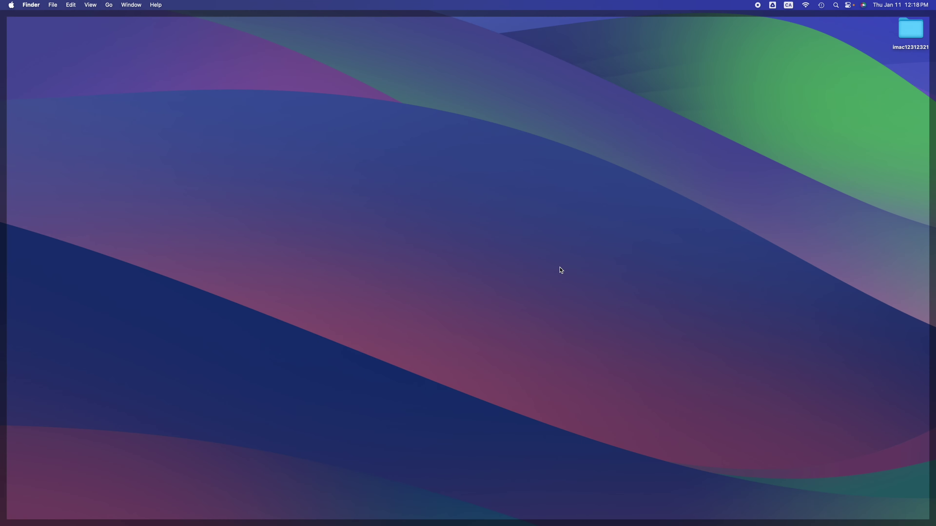
- Search Google for 'dropbox' in Safari and shift the browser window to the right
{"action": "mouse_move", "coordinate": [426, 520]}
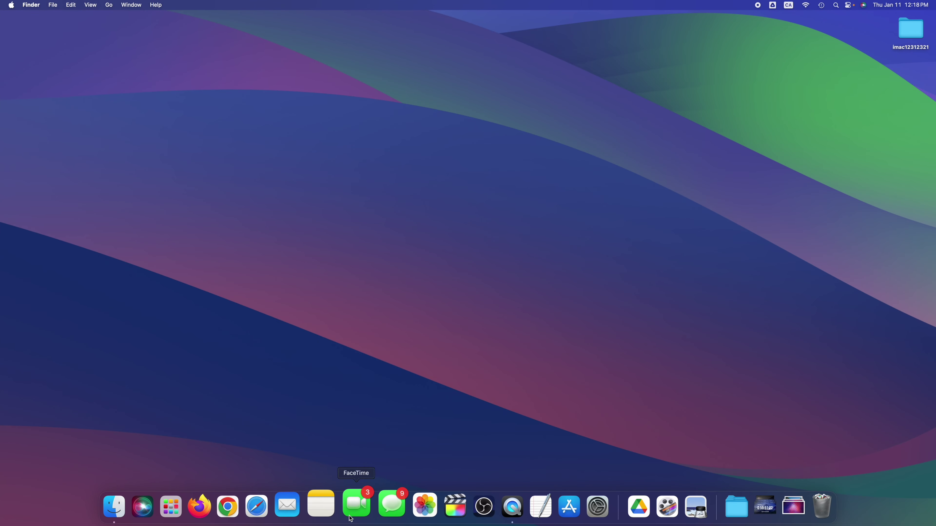
{"action": "left_click", "coordinate": [271, 505]}
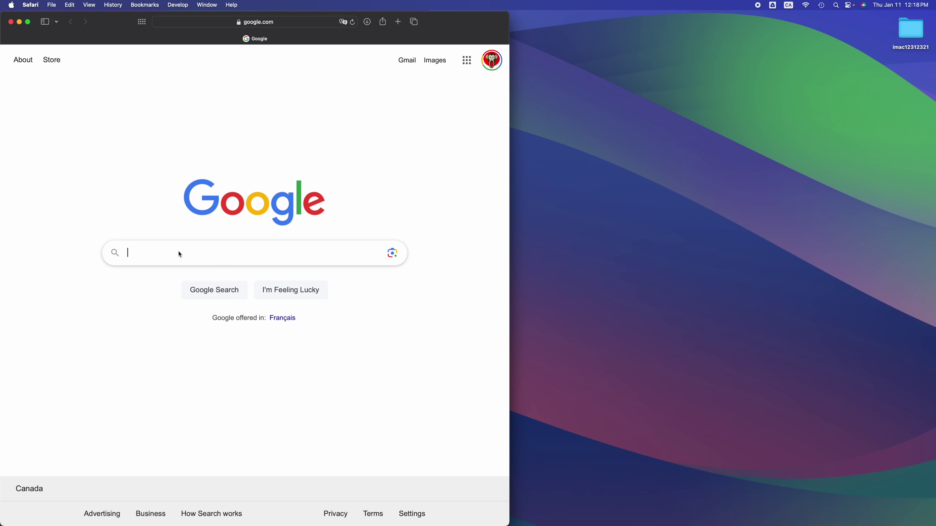
{"action": "left_click", "coordinate": [180, 254]}
{"action": "type", "text": "d"}
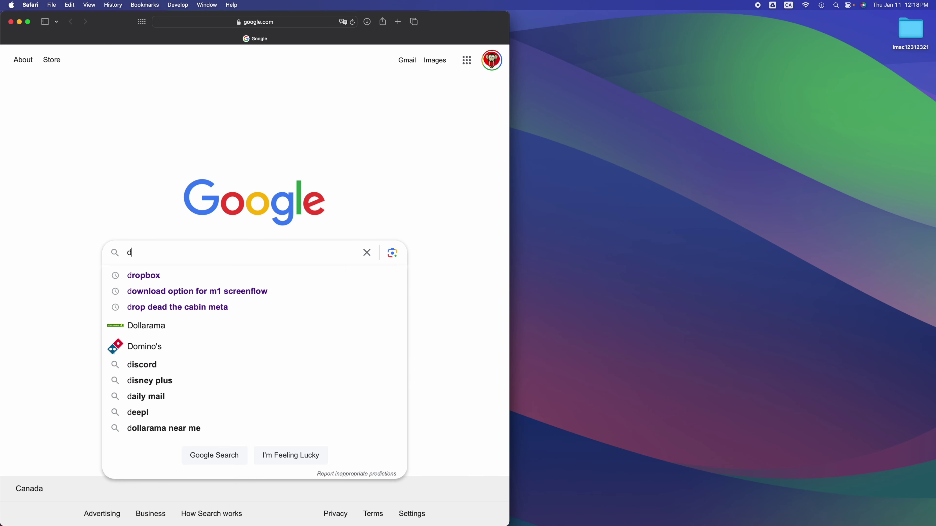
{"action": "type", "text": "ropbox"}
{"action": "key", "text": "Return"}
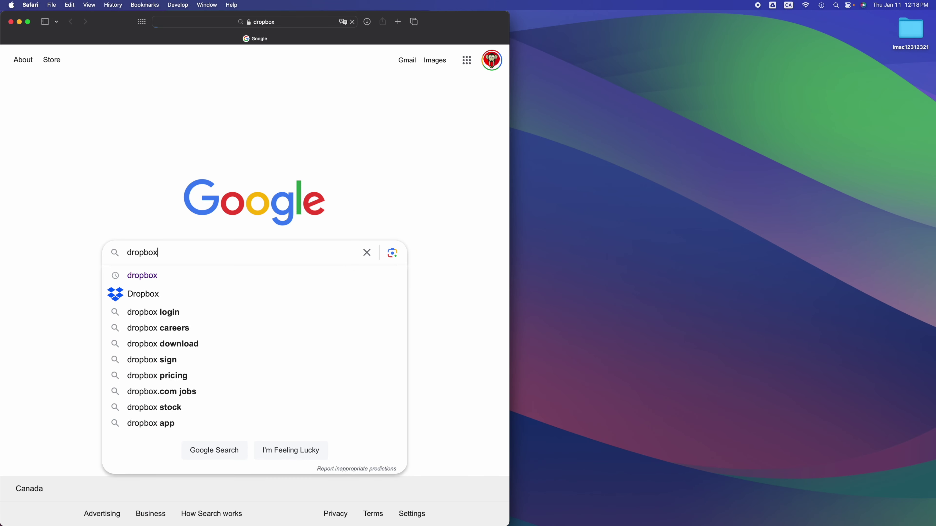
{"action": "left_click_drag", "start_coordinate": [430, 32], "coordinate": [742, 38]}
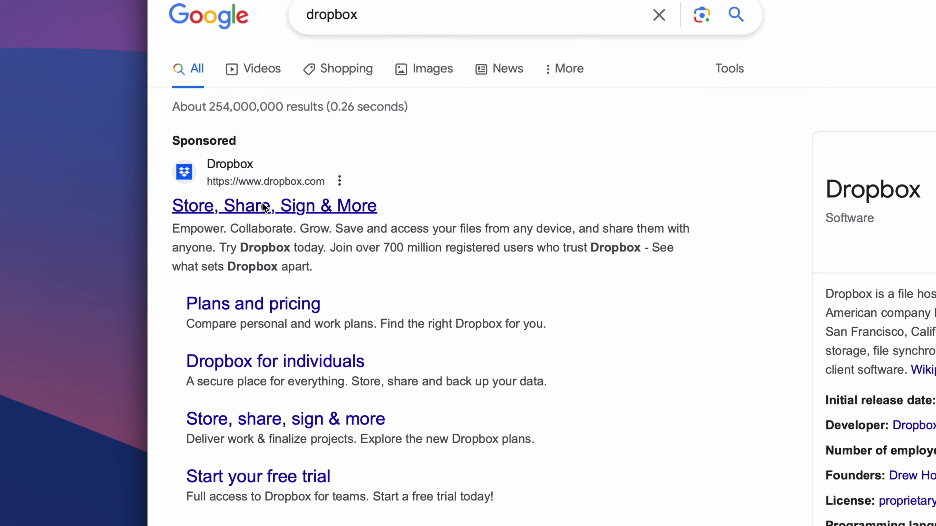
- Open the sponsored Dropbox site result and maximize the Safari window
{"action": "left_click", "coordinate": [264, 206]}
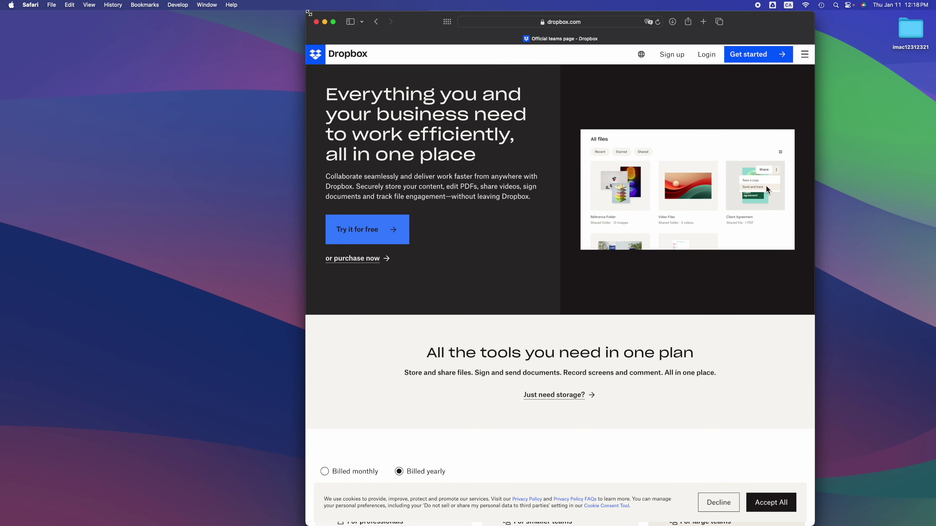
{"action": "double_click", "coordinate": [772, 21]}
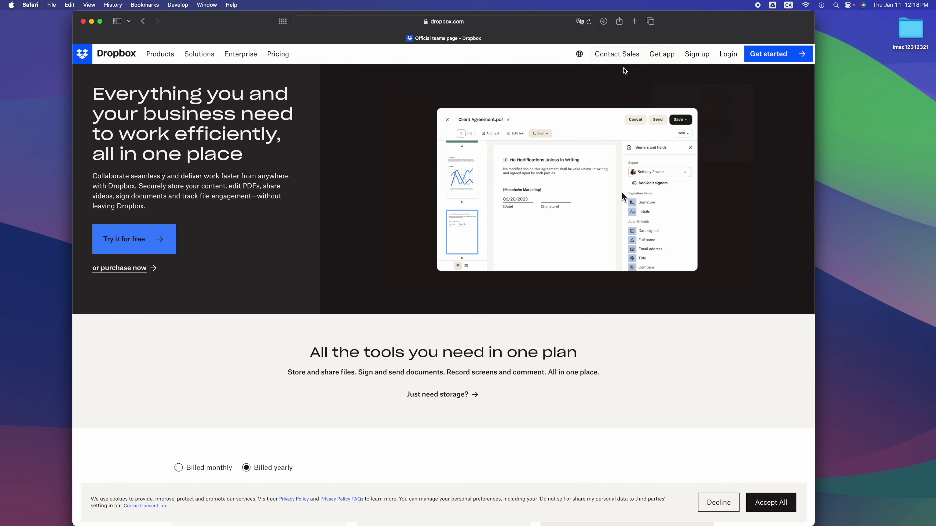
{"action": "mouse_move", "coordinate": [659, 56]}
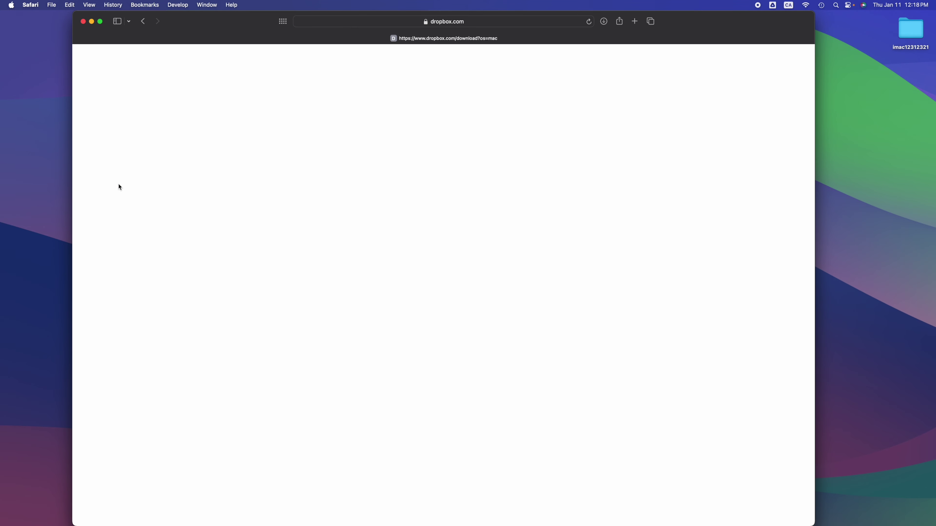
- Mount DropboxInstaller.dmg from Downloads and run the Dropbox installer, confirming Open
{"action": "left_click", "coordinate": [603, 23]}
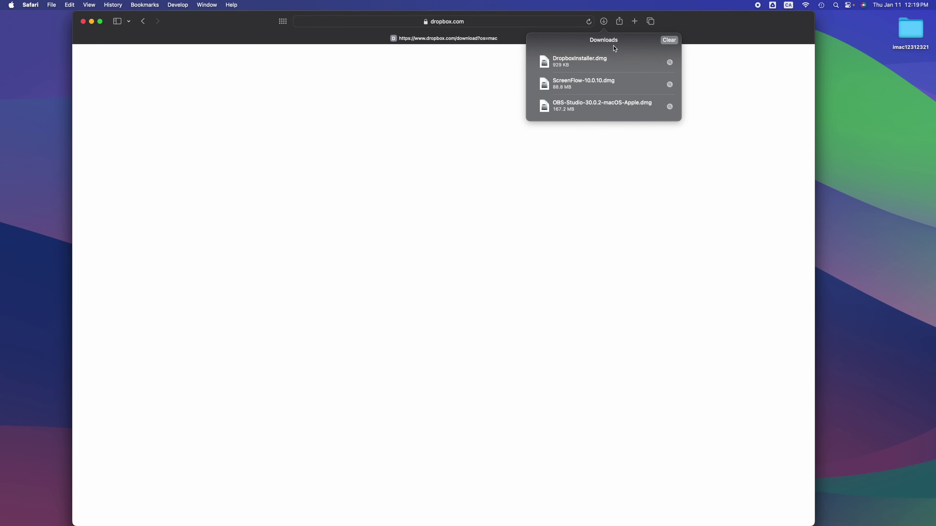
{"action": "double_click", "coordinate": [561, 62]}
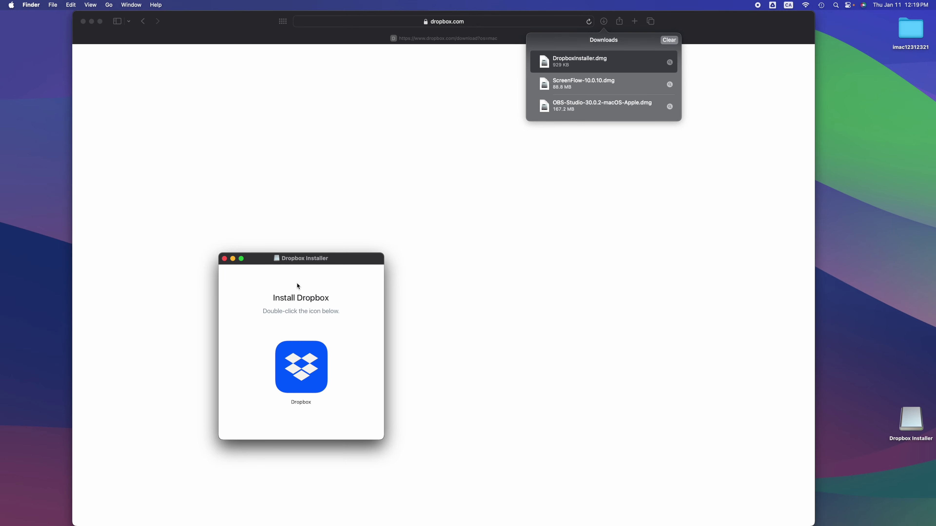
{"action": "left_click_drag", "start_coordinate": [281, 262], "coordinate": [359, 191]}
{"action": "double_click", "coordinate": [380, 280]}
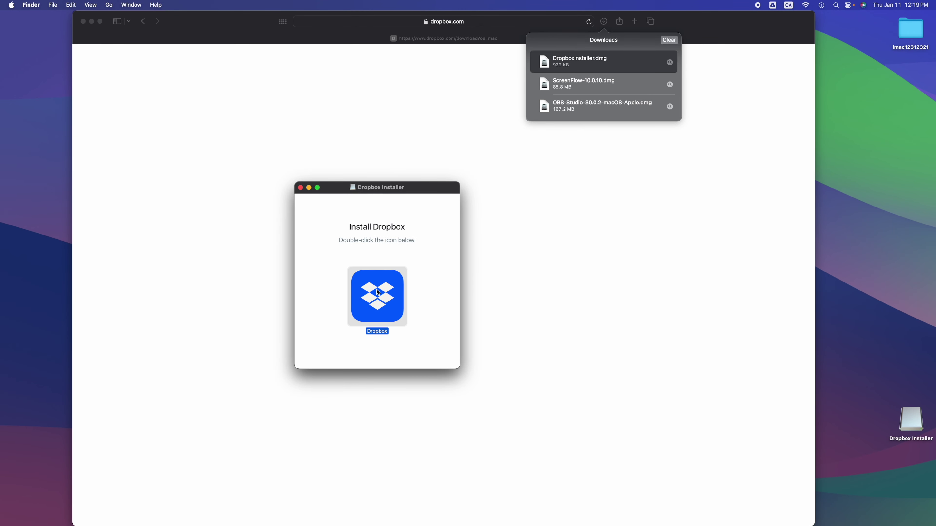
{"action": "left_click", "coordinate": [471, 193]}
- Move the Dropbox Installer disk icon up the desktop and dismiss its context menu
{"action": "left_click_drag", "start_coordinate": [924, 424], "coordinate": [899, 194]}
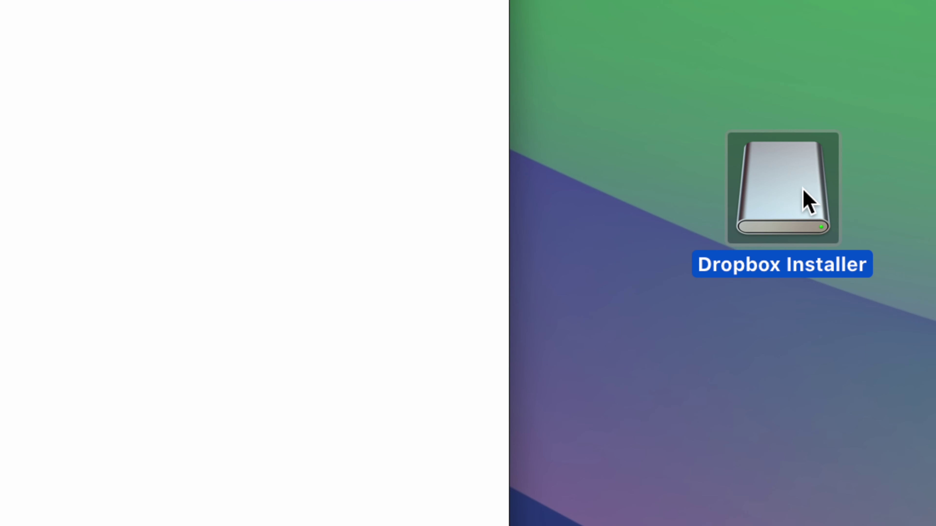
{"action": "right_click", "coordinate": [891, 193]}
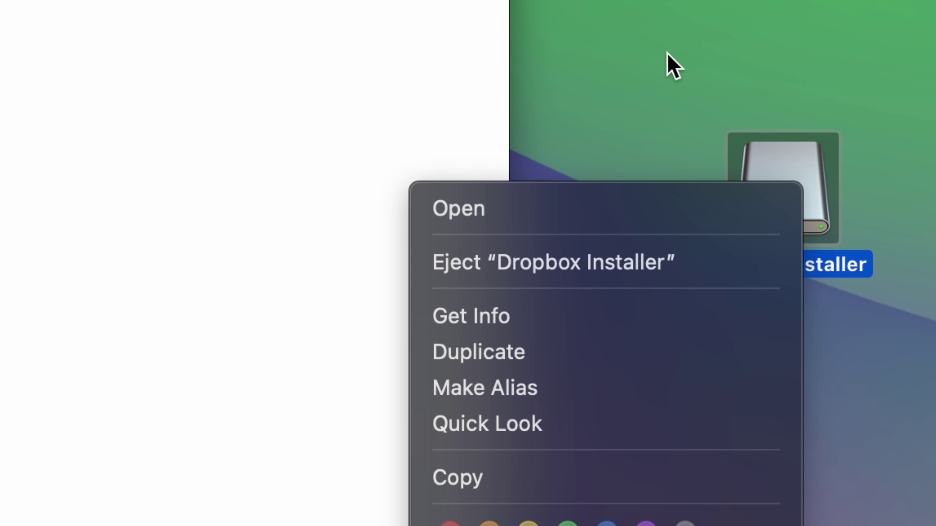
{"action": "left_click", "coordinate": [666, 65]}
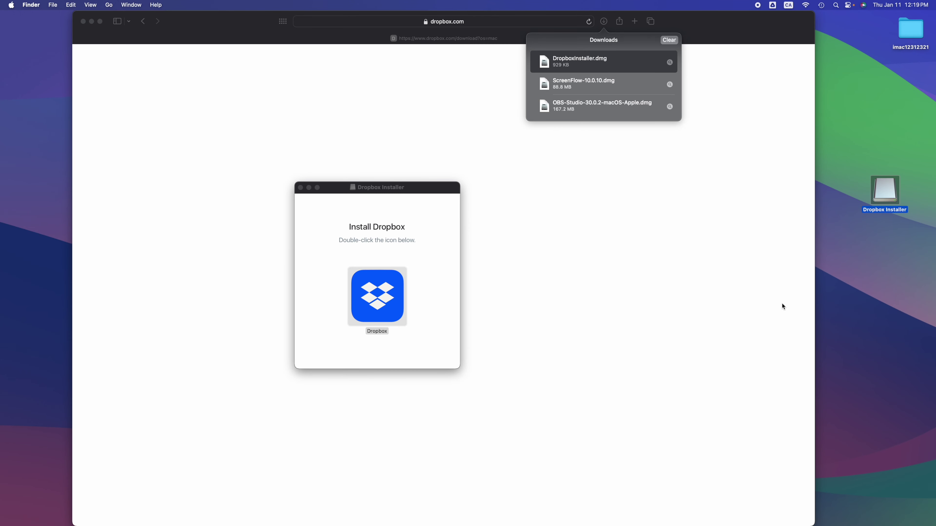
{"action": "mouse_move", "coordinate": [737, 509]}
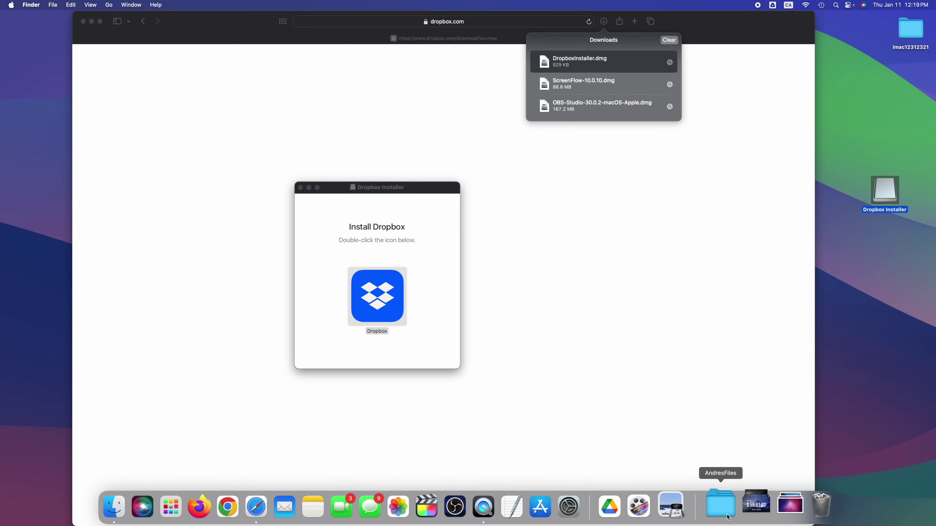
- Launch Dropbox from Finder's Applications folder and bring the Welcome and accessibility windows into view
{"action": "left_click", "coordinate": [129, 521]}
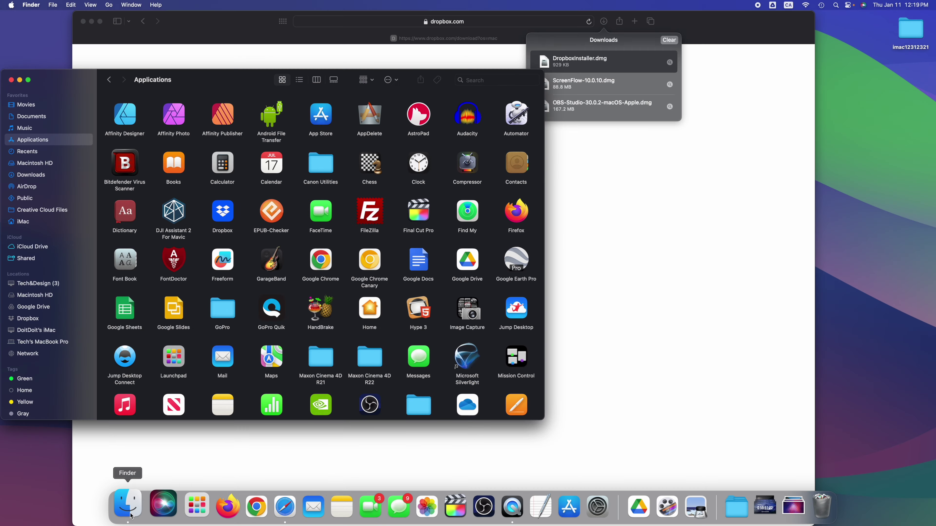
{"action": "left_click_drag", "start_coordinate": [79, 72], "coordinate": [422, 94]}
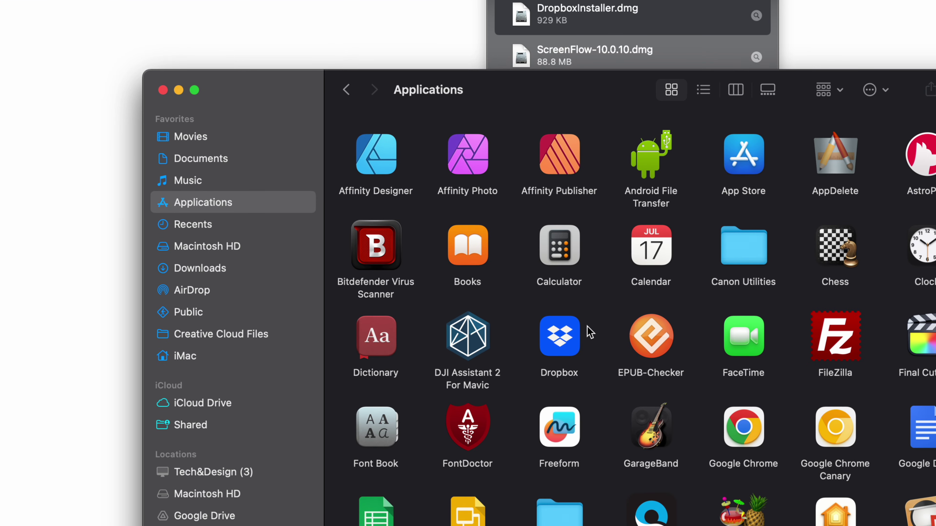
{"action": "left_click", "coordinate": [563, 339]}
{"action": "double_click", "coordinate": [563, 338]}
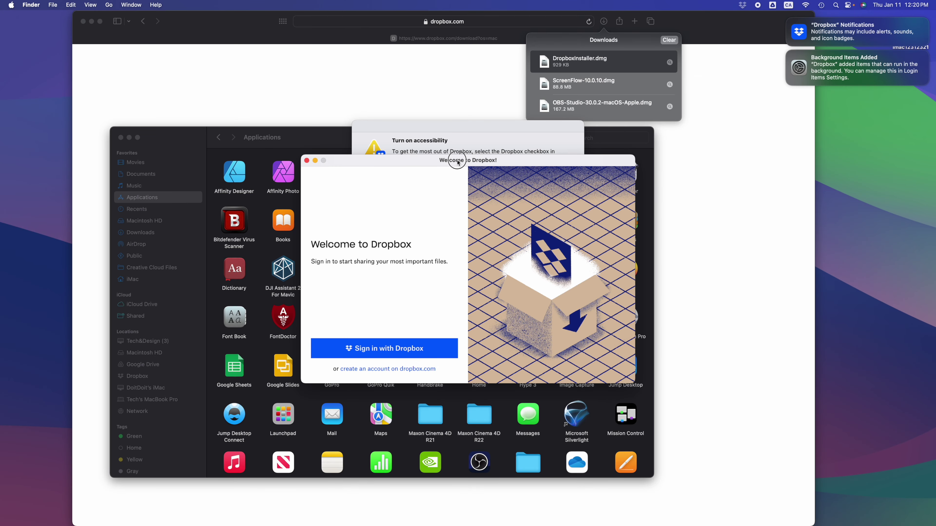
{"action": "left_click_drag", "start_coordinate": [457, 163], "coordinate": [685, 186]}
{"action": "left_click_drag", "start_coordinate": [445, 126], "coordinate": [407, 196]}
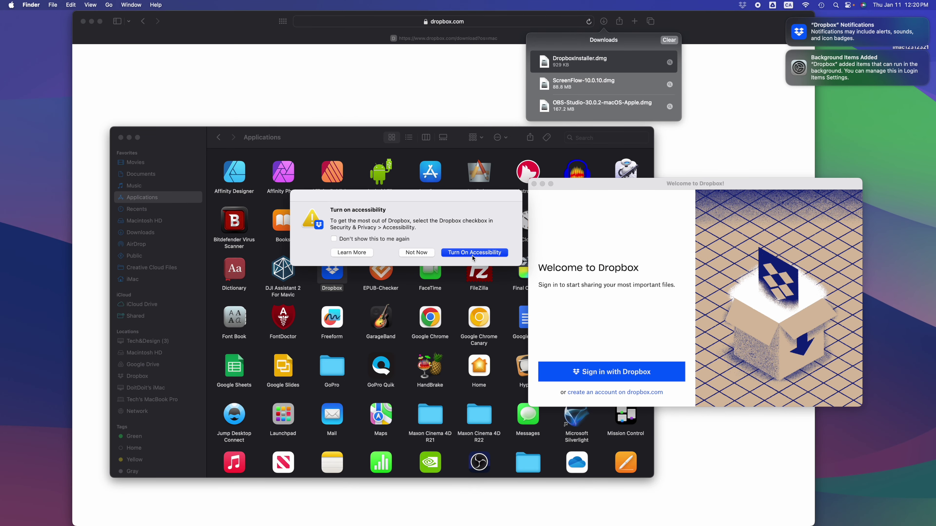
- Enable Dropbox in Privacy & Security > Accessibility, then close System Settings
{"action": "left_click", "coordinate": [464, 253]}
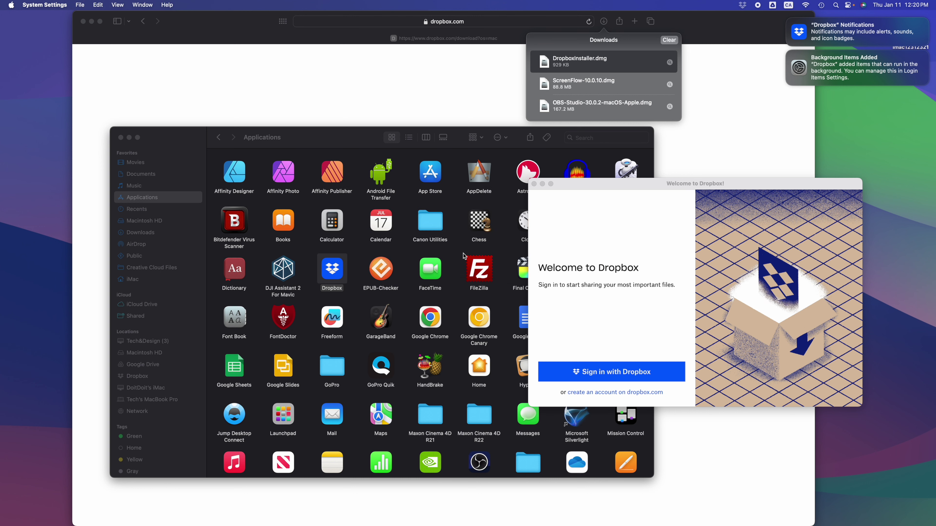
{"action": "left_click", "coordinate": [352, 164]}
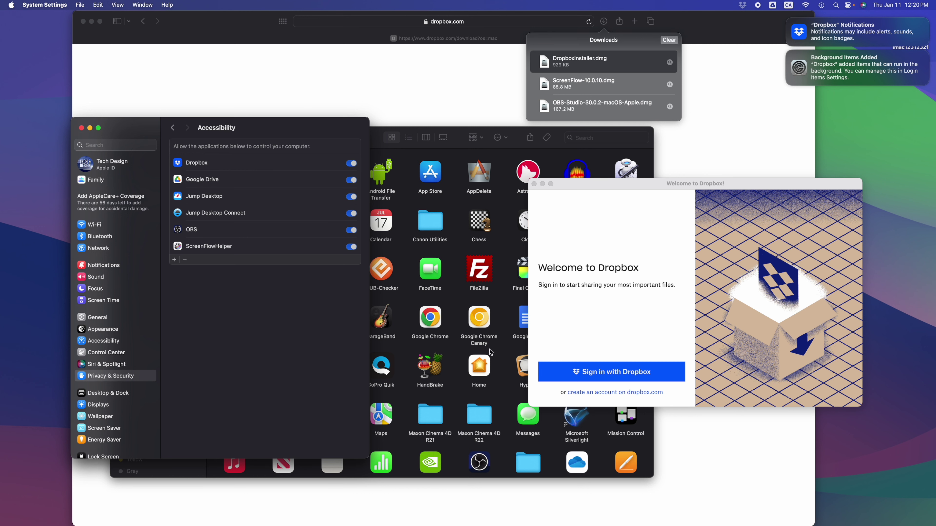
{"action": "left_click_drag", "start_coordinate": [688, 183], "coordinate": [529, 122]}
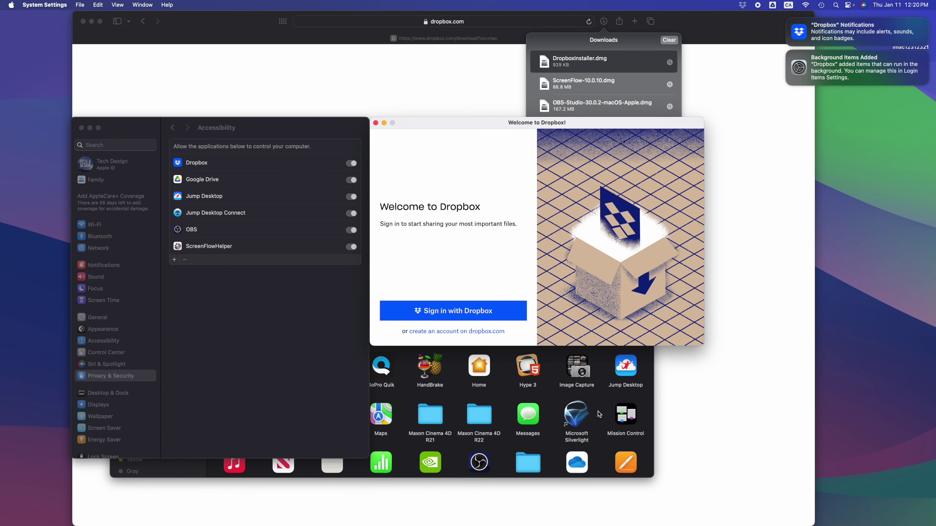
{"action": "left_click_drag", "start_coordinate": [150, 130], "coordinate": [82, 128]}
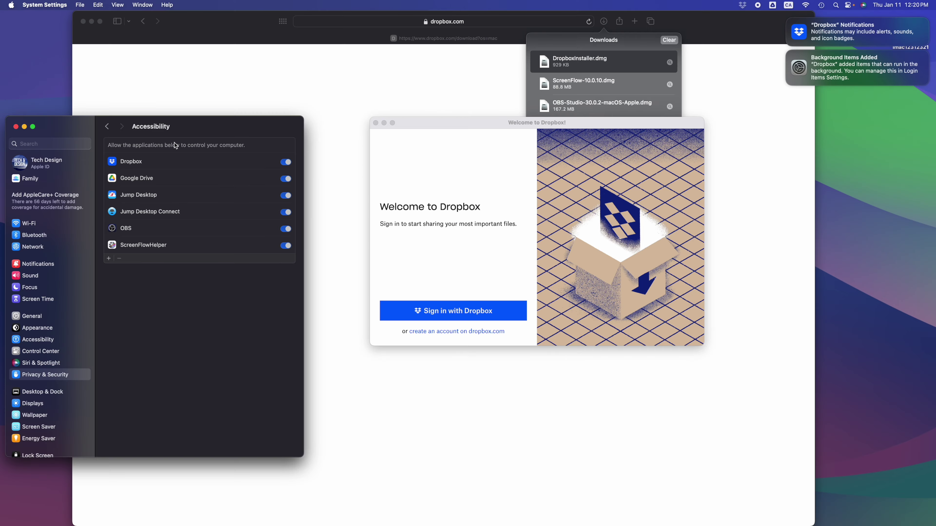
{"action": "left_click", "coordinate": [25, 127]}
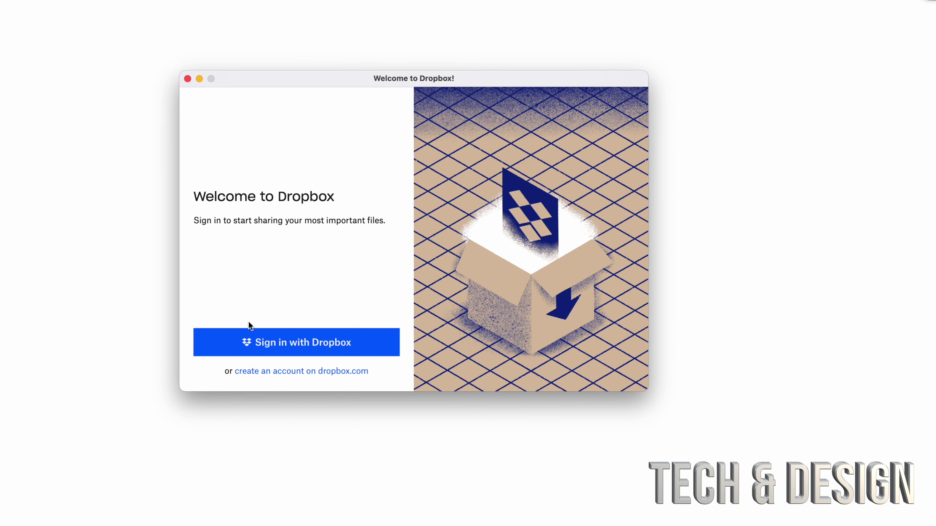
- Sign in with Dropbox and allow the website to open the app
{"action": "left_click", "coordinate": [293, 349]}
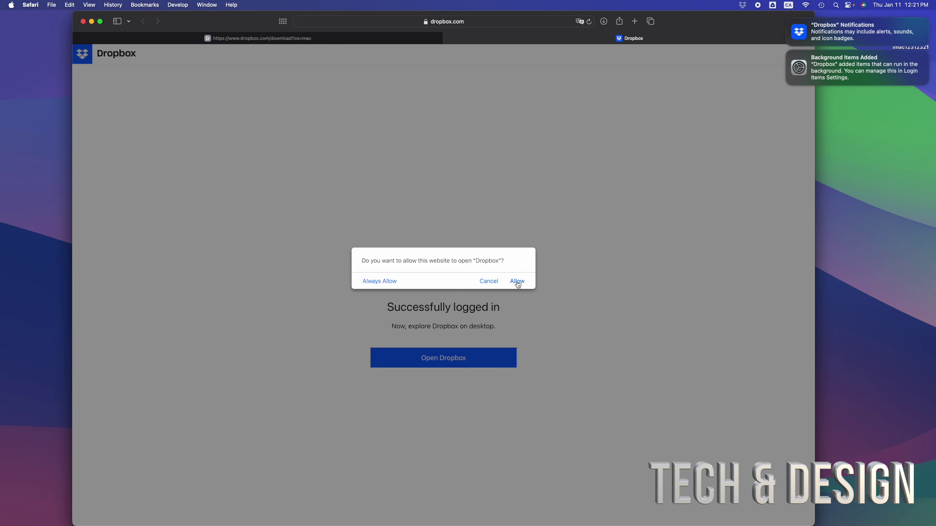
{"action": "left_click", "coordinate": [517, 282]}
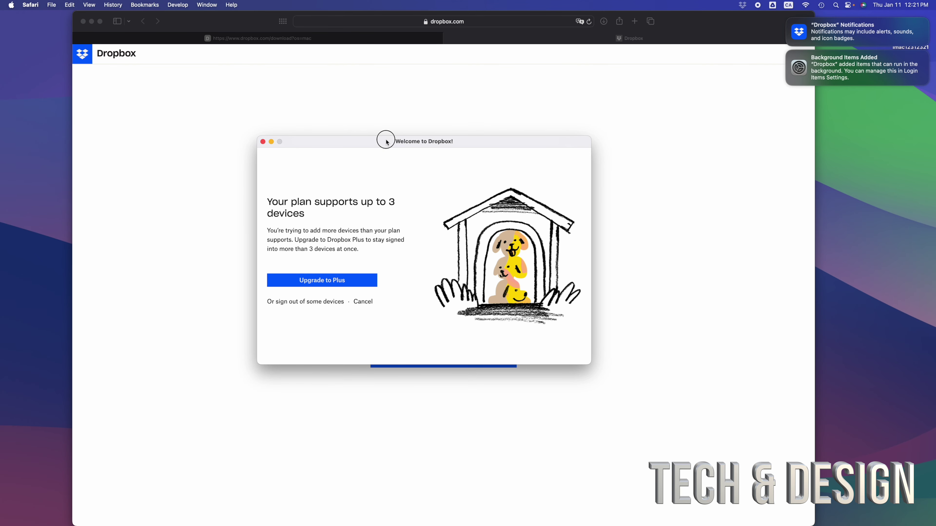
{"action": "left_click_drag", "start_coordinate": [391, 143], "coordinate": [418, 148]}
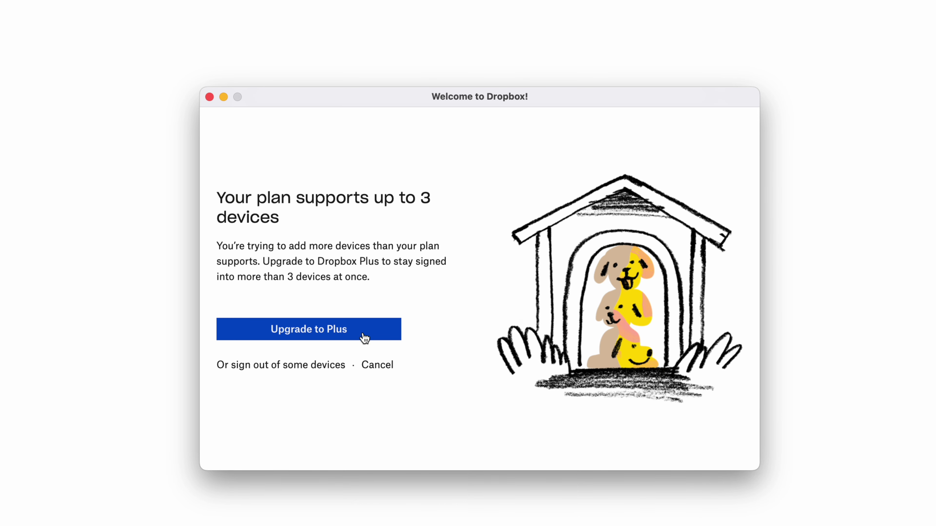
- Sign out of the older iMacs-iMac.local device to stay within the 3-device limit
{"action": "left_click", "coordinate": [274, 365]}
{"action": "left_click", "coordinate": [364, 274]}
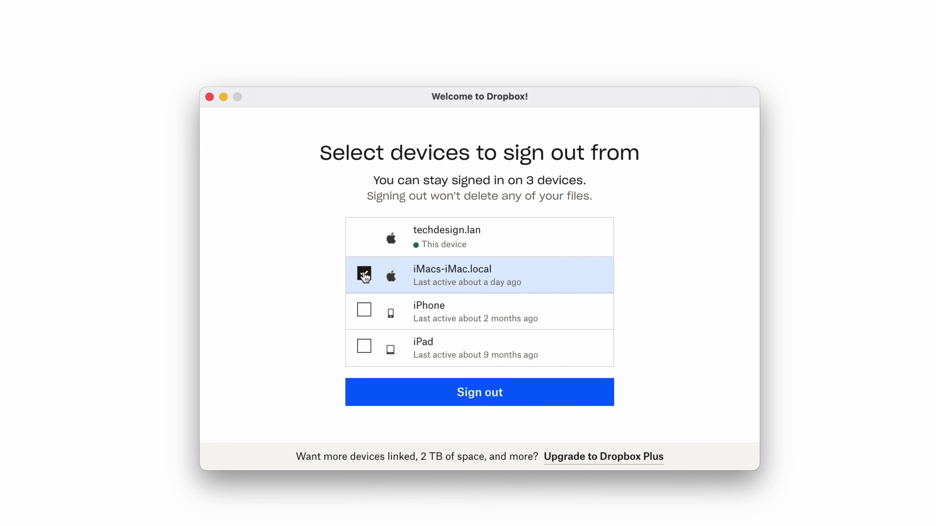
{"action": "left_click", "coordinate": [485, 395]}
{"action": "left_click", "coordinate": [659, 332]}
- Continue through onboarding, keep the free Basic plan, and choose Open Dropbox
{"action": "left_click", "coordinate": [334, 343]}
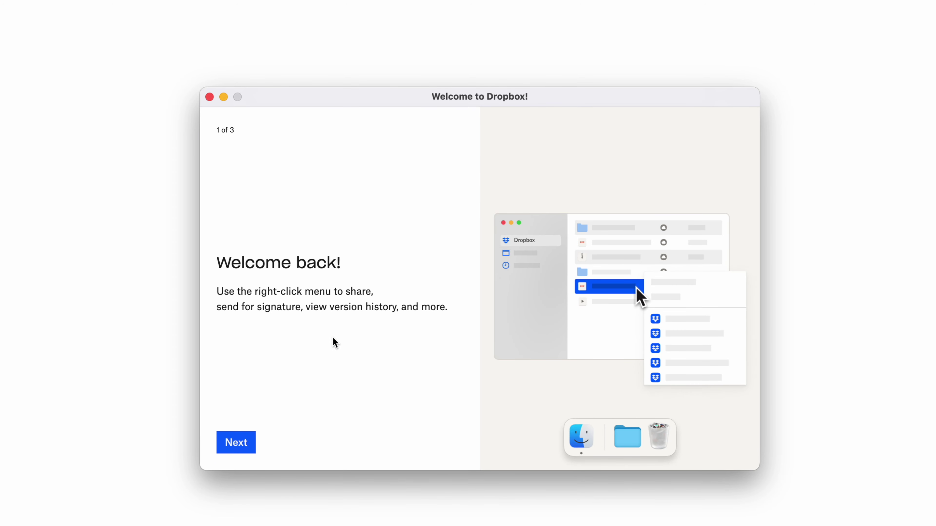
{"action": "left_click", "coordinate": [236, 442]}
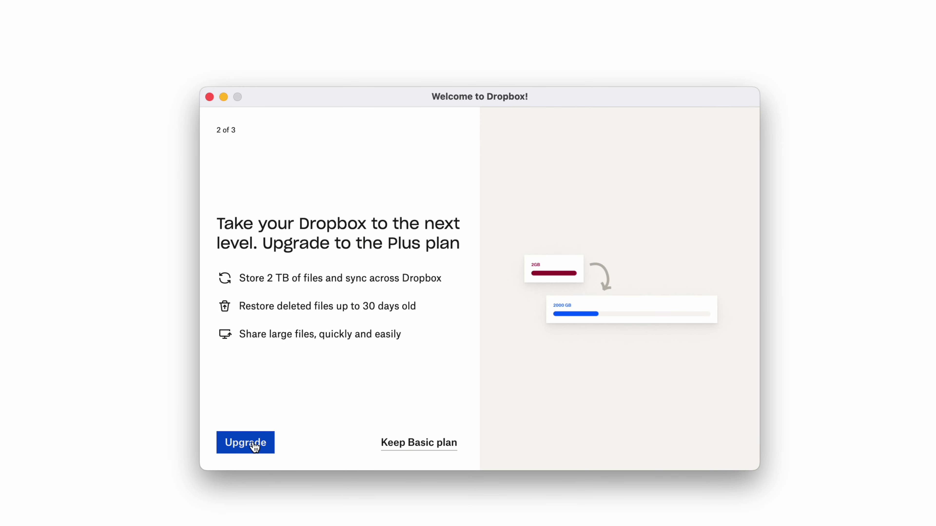
{"action": "left_click", "coordinate": [428, 453]}
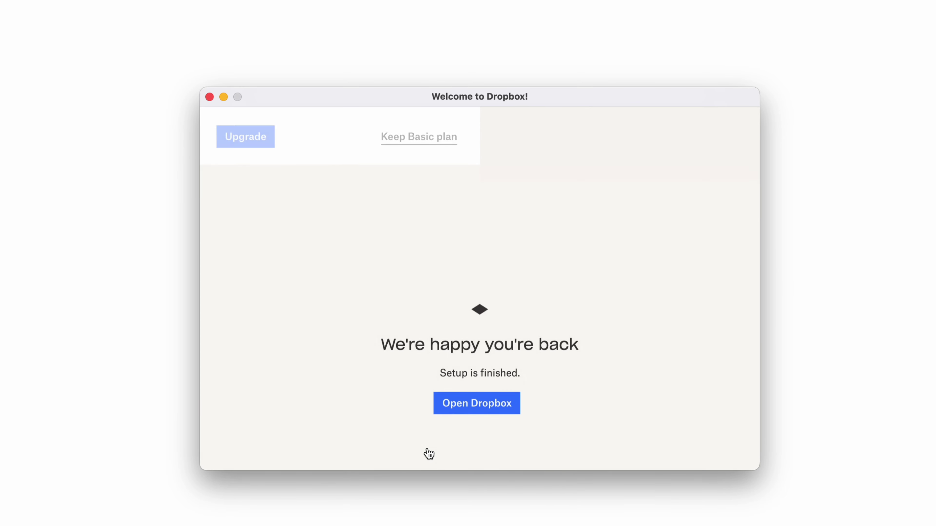
{"action": "left_click", "coordinate": [487, 349]}
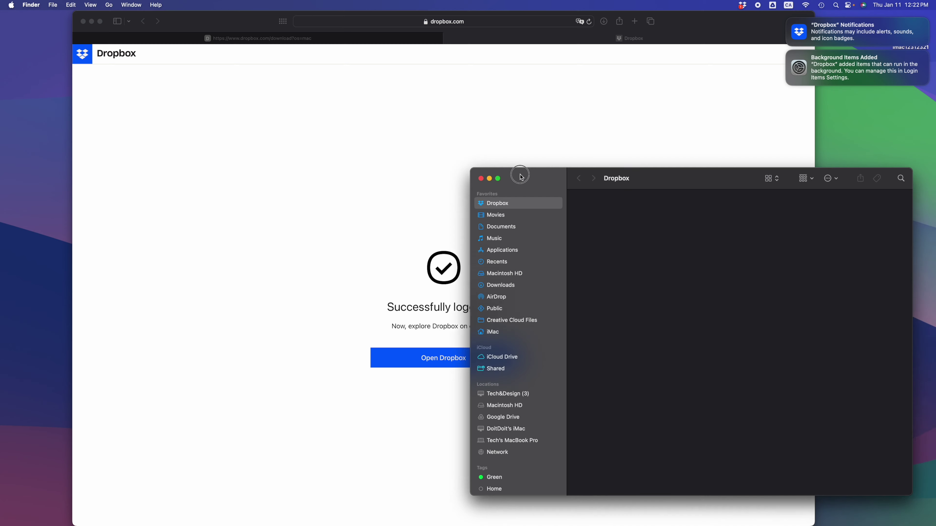
- Move the Finder window aside, choose Open Dropbox on the success page, and allow the prompt
{"action": "left_click_drag", "start_coordinate": [521, 172], "coordinate": [340, 149]}
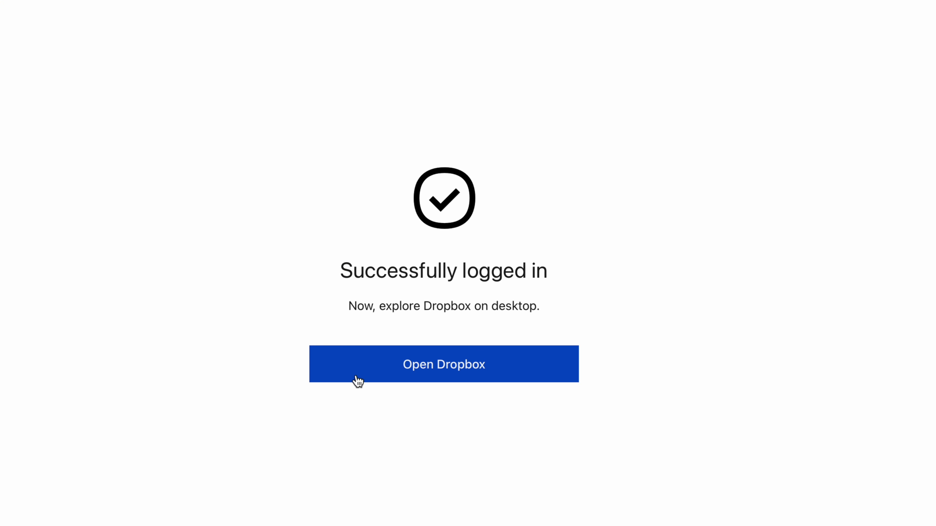
{"action": "left_click", "coordinate": [474, 366]}
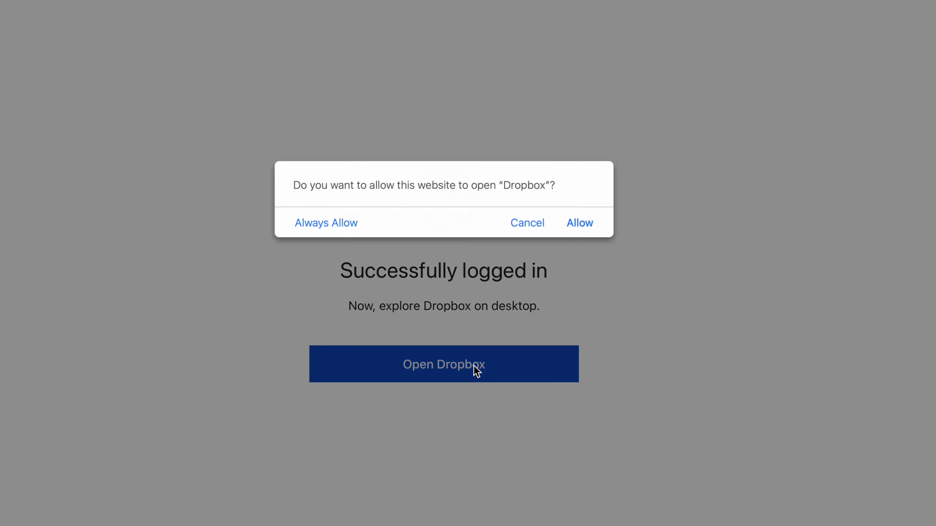
{"action": "left_click", "coordinate": [518, 282]}
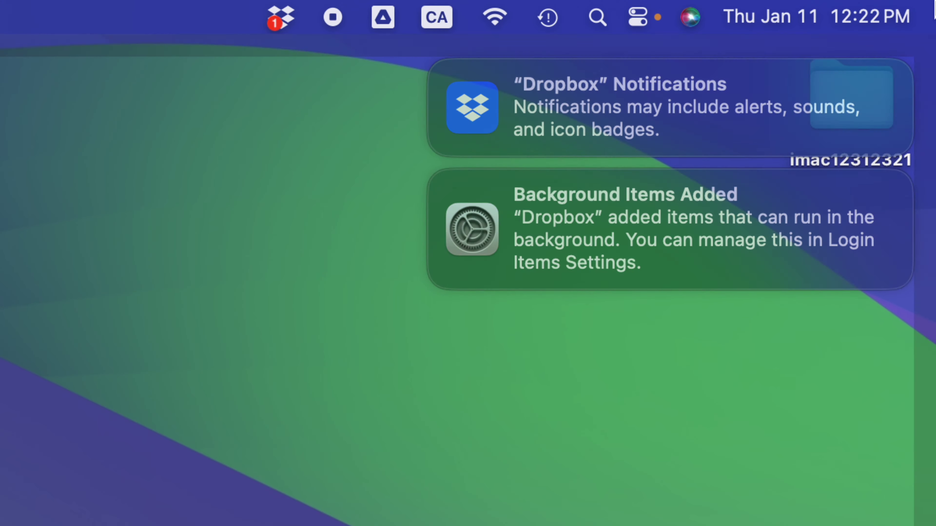
{"action": "left_click", "coordinate": [830, 0]}
{"action": "left_click", "coordinate": [857, 0]}
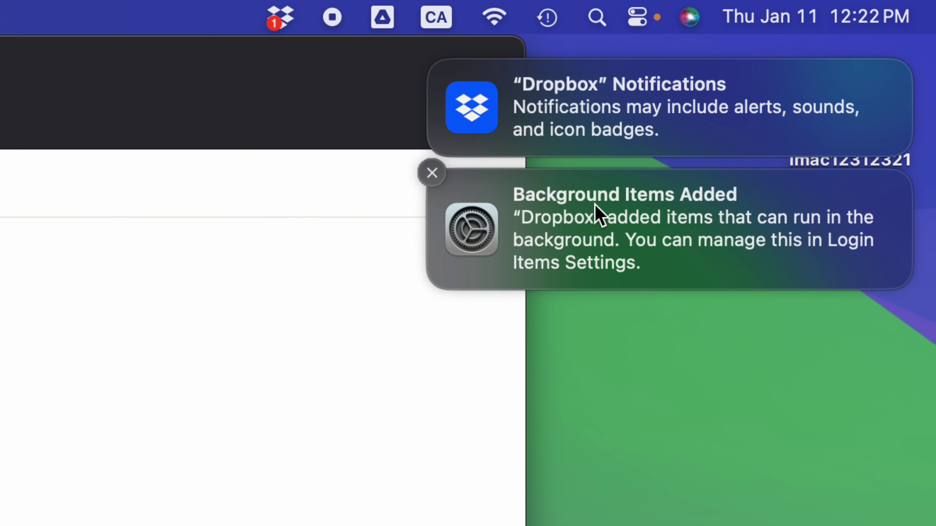
- Open Login Items from the Background Items Added notice, then the Dropbox menu-bar panel
{"action": "left_click", "coordinate": [591, 236]}
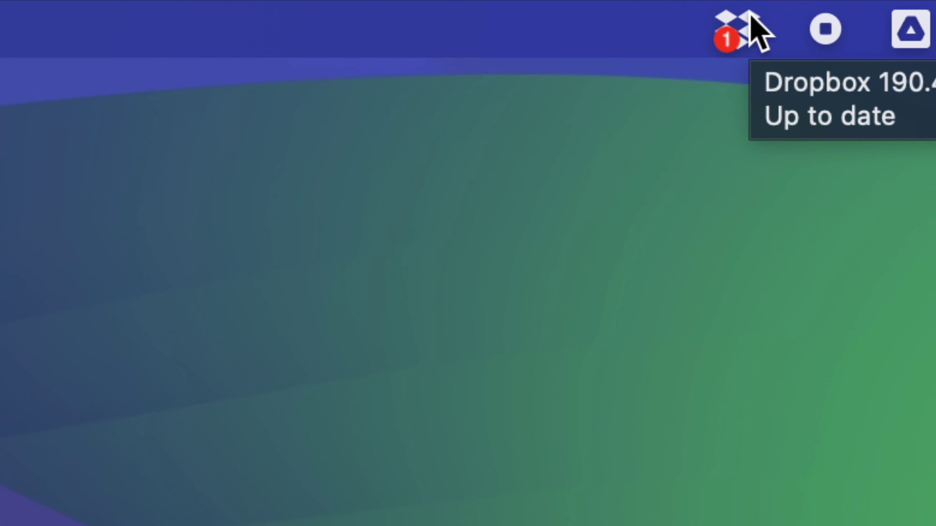
{"action": "left_click", "coordinate": [751, 13]}
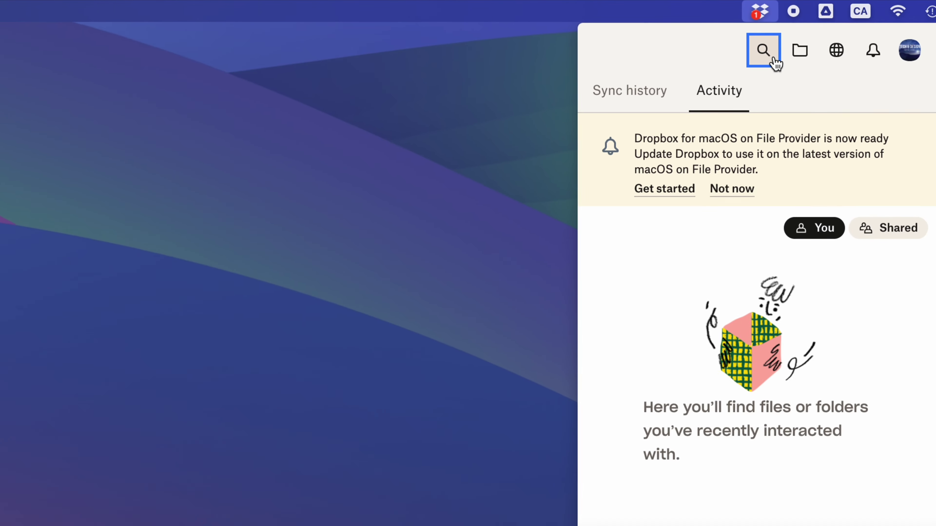